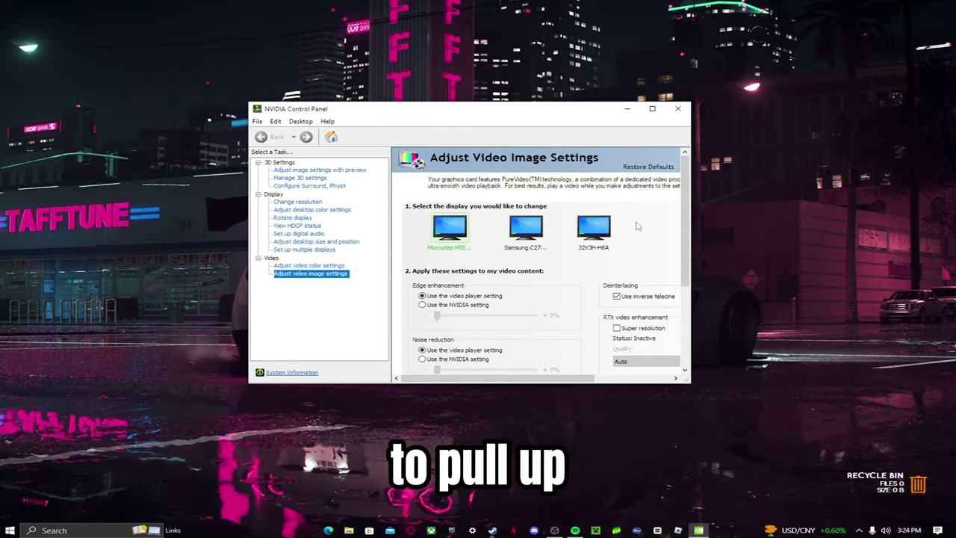
Open the resolution customization for the Microstep MSI display from the Change resolution settings.
left_click(859, 530)
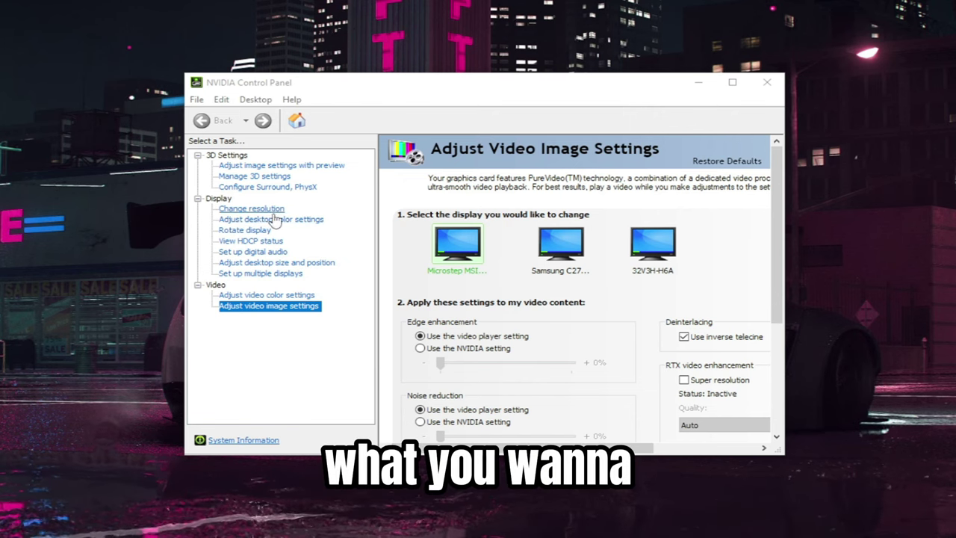
left_click(235, 209)
scroll(608, 320, "down", 2)
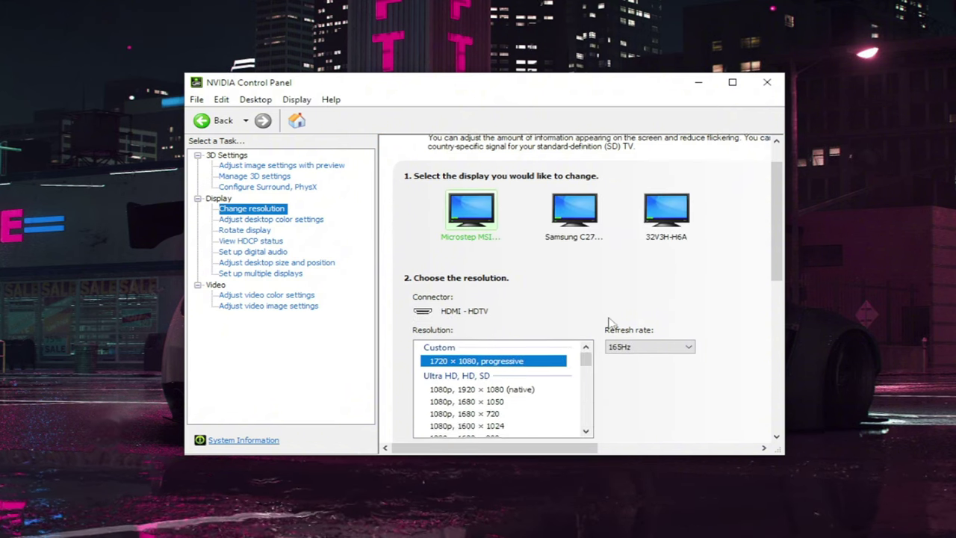
scroll(644, 421, "down", 2)
left_click(437, 385)
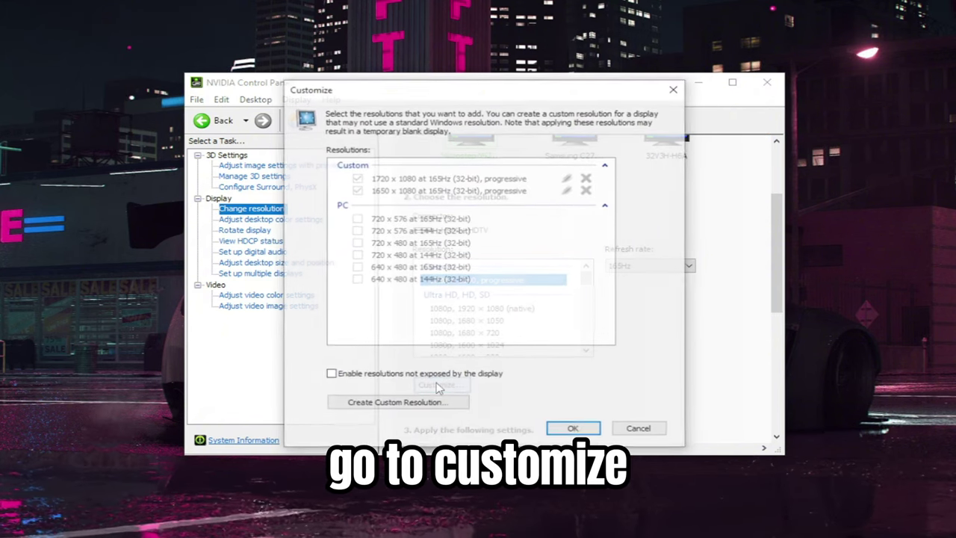
Try to create and test a custom 1720 x 1080 progressive resolution at 165 Hz, and leave the NVIDIA Control Panel.
left_click(398, 404)
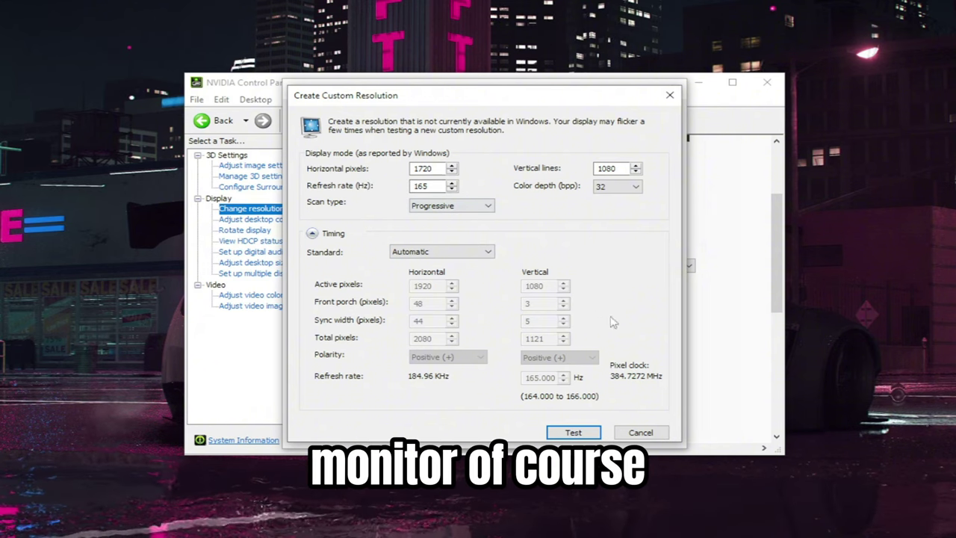
left_click(573, 431)
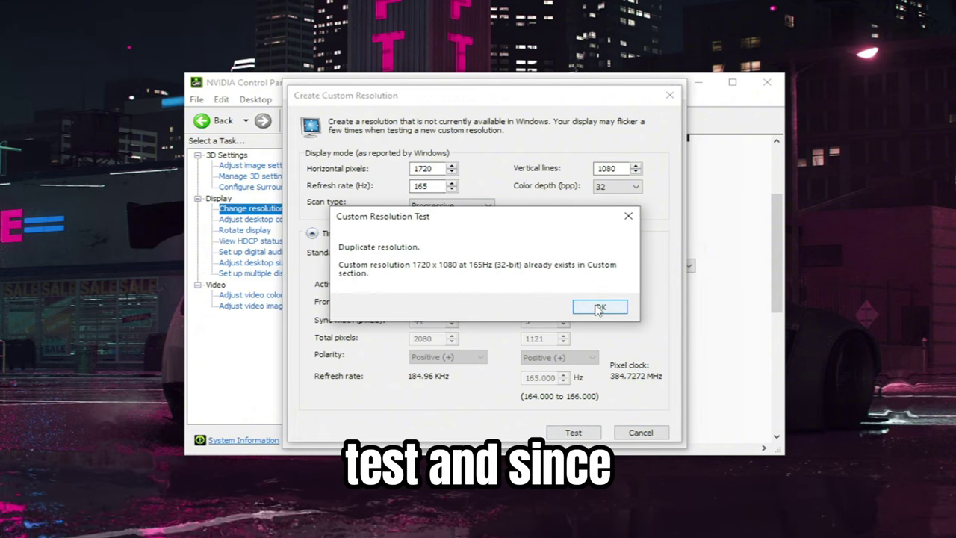
left_click(599, 309)
left_click(641, 429)
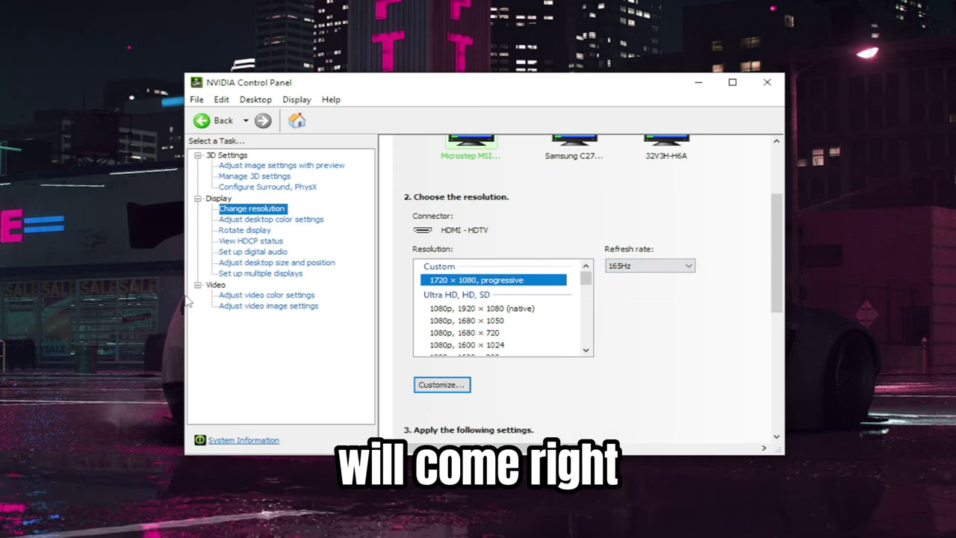
left_click(703, 86)
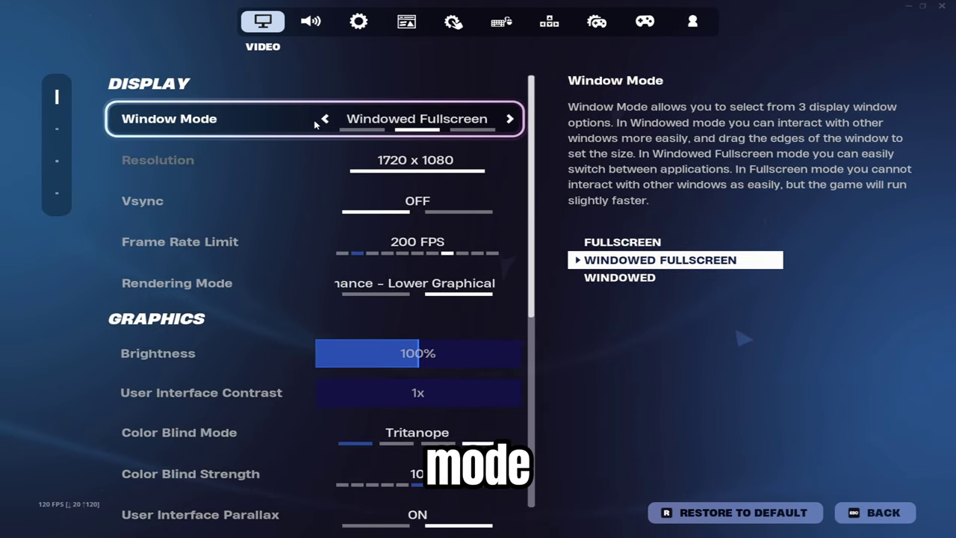
In Fortnite's video settings, look through the resolutions offered in Fullscreen mode and switch back to Windowed Fullscreen.
left_click(326, 119)
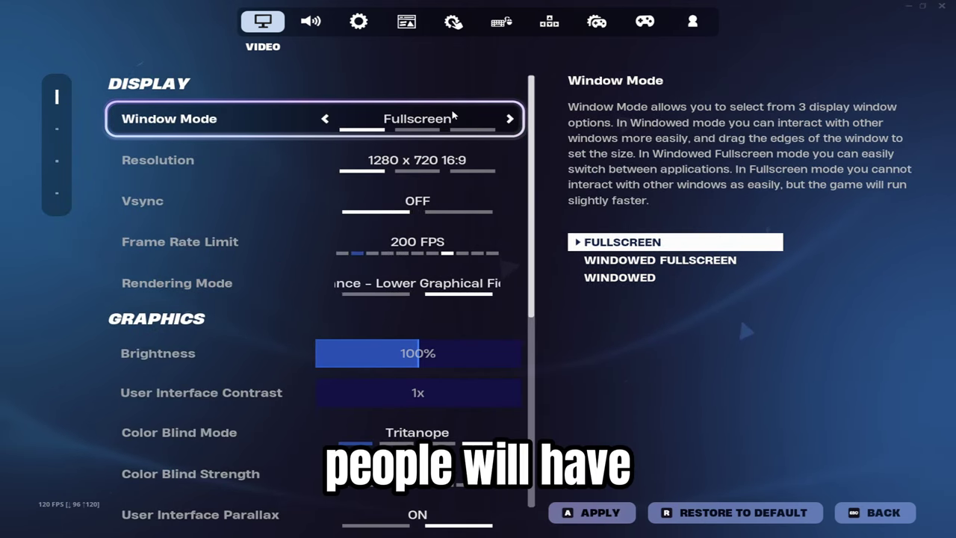
left_click(512, 160)
left_click(511, 161)
left_click(325, 160)
left_click(325, 160)
left_click(509, 160)
left_click(509, 160)
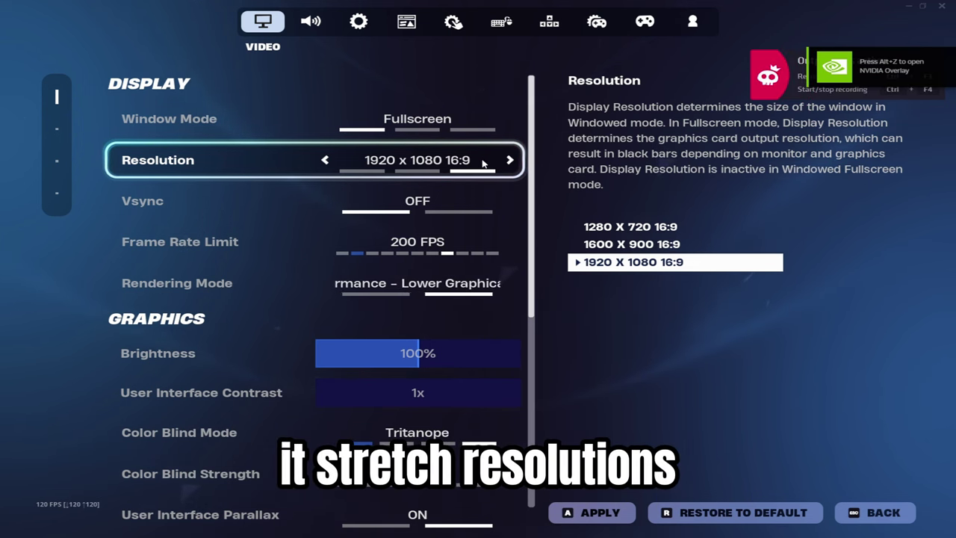
left_click(511, 119)
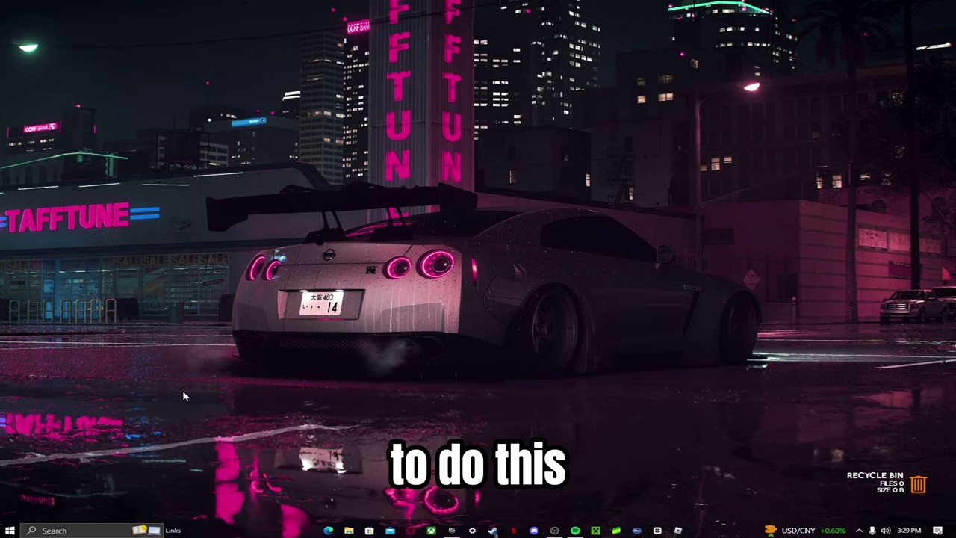
Open the %localappdata%/Fortnitegame folder through the Windows Run dialog.
key("super+r")
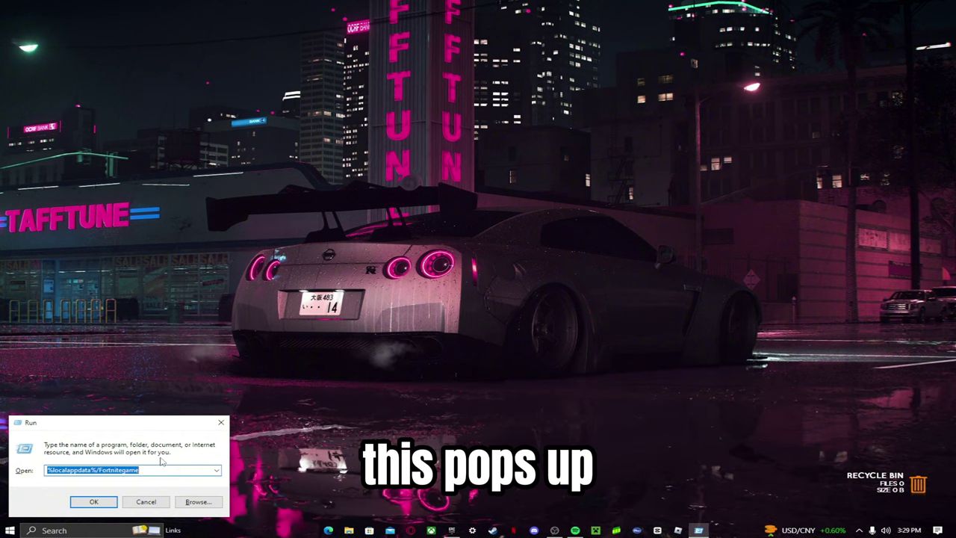
left_click(216, 471)
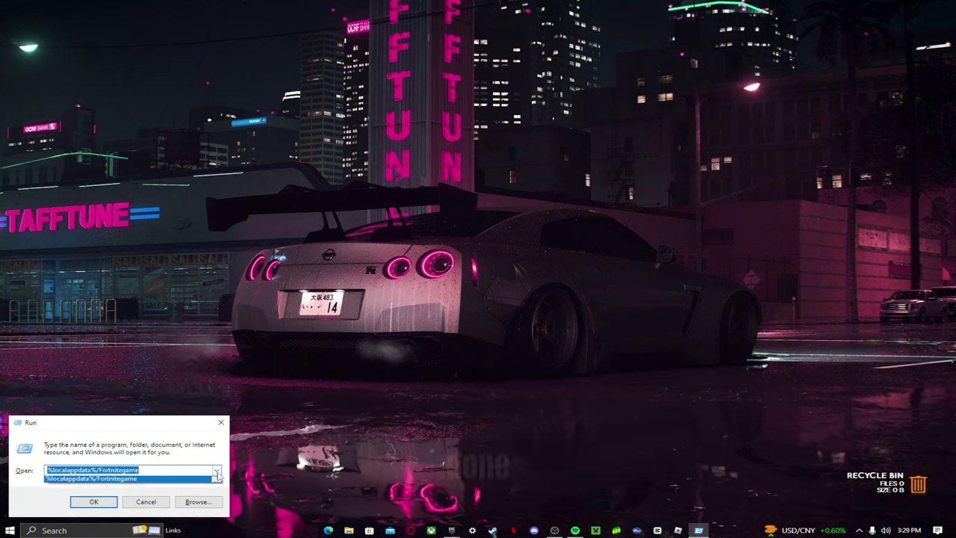
left_click(112, 477)
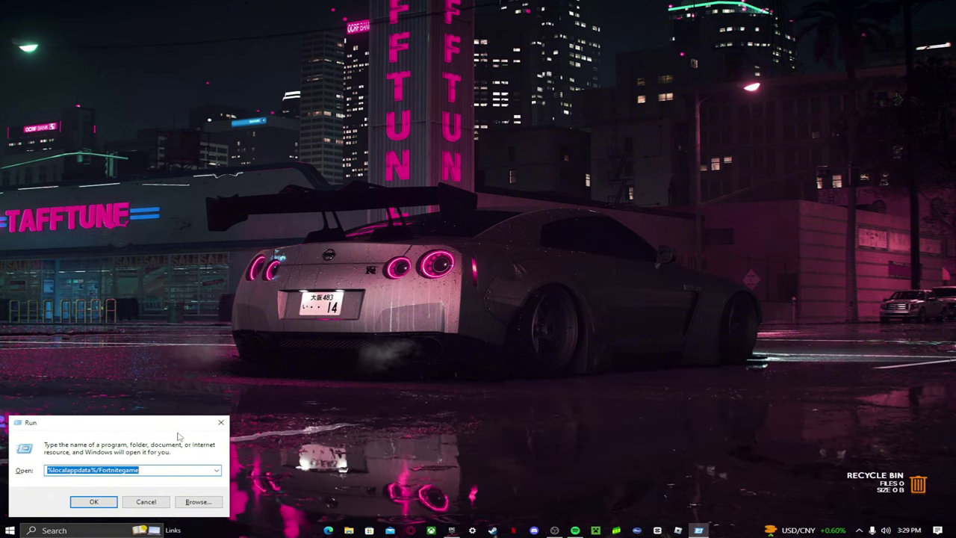
left_click(93, 501)
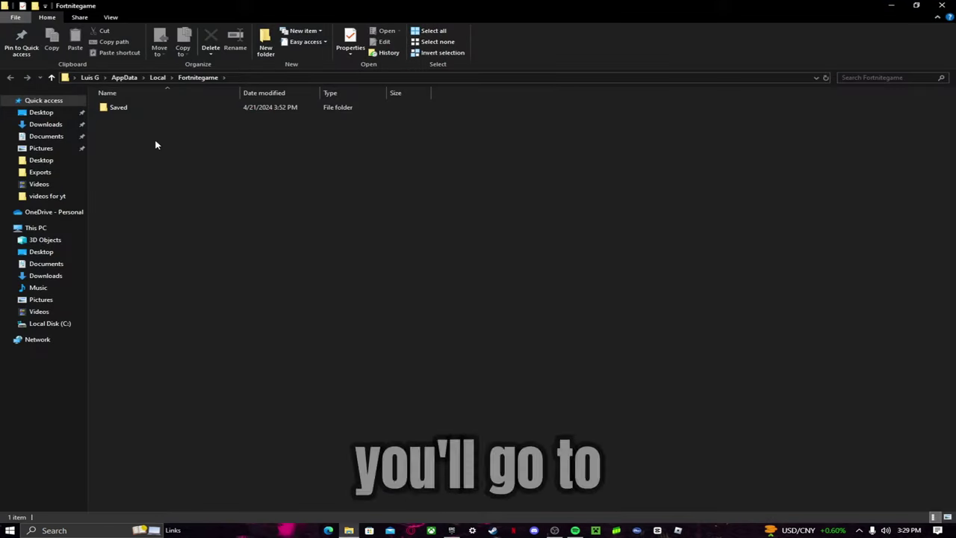
Go into the Saved folder, its Config subfolder and the WindowsClient folder inside it.
double_click(123, 108)
double_click(132, 119)
left_click(132, 119)
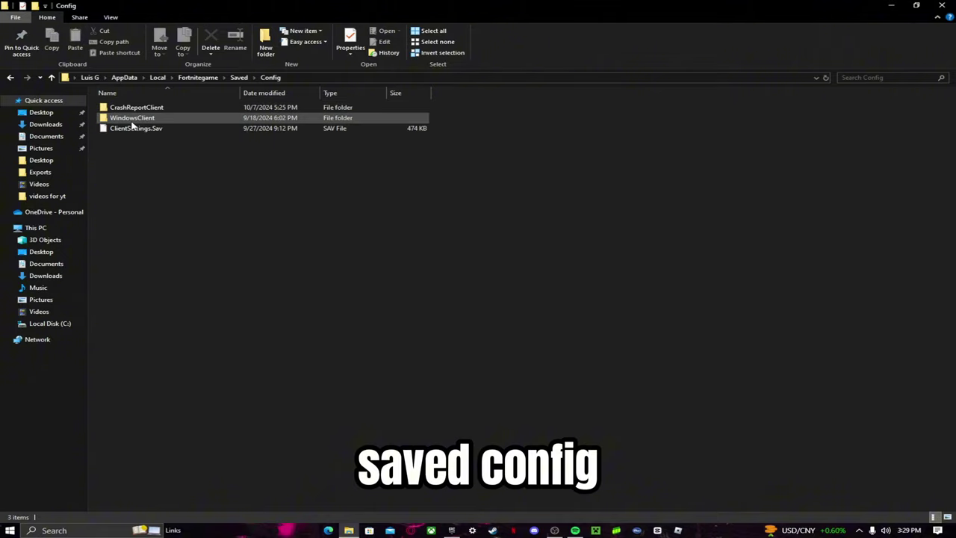
double_click(149, 121)
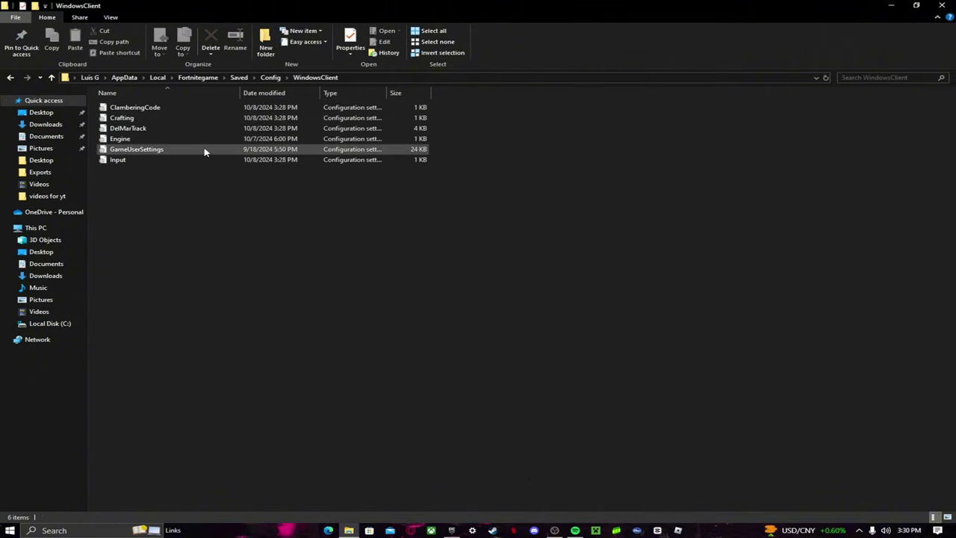
Remove the Read-only attribute from the WindowsClient folder and apply the change to its subfolders and files.
right_click(206, 151)
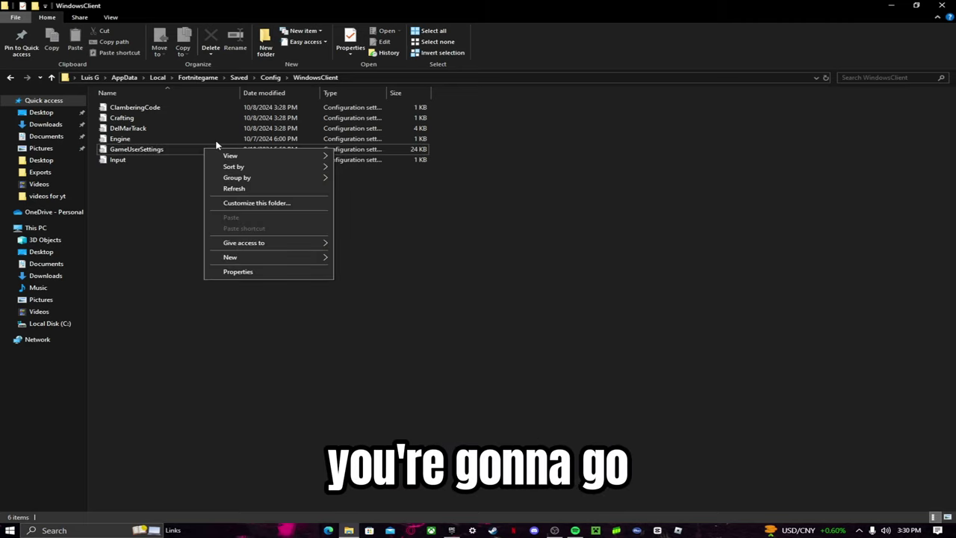
left_click(238, 272)
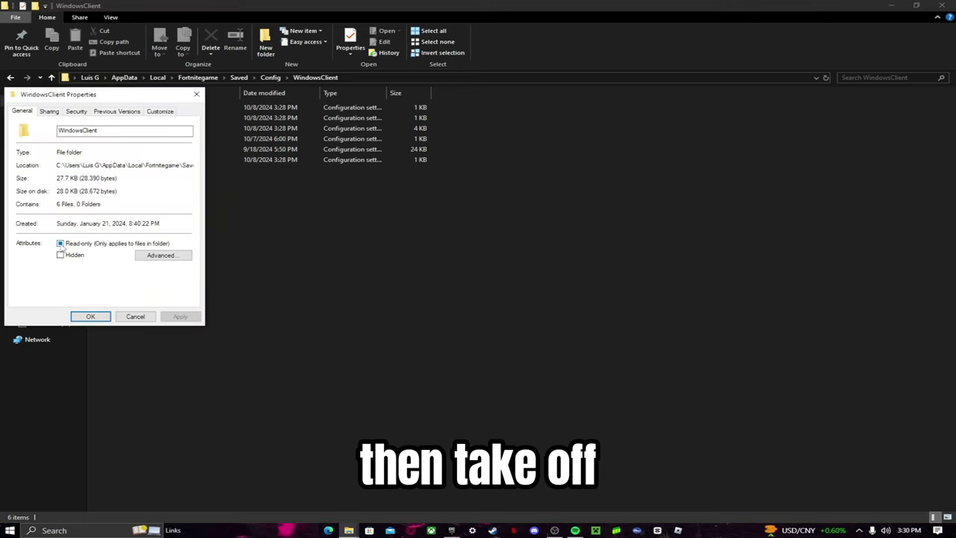
left_click(61, 244)
left_click(179, 321)
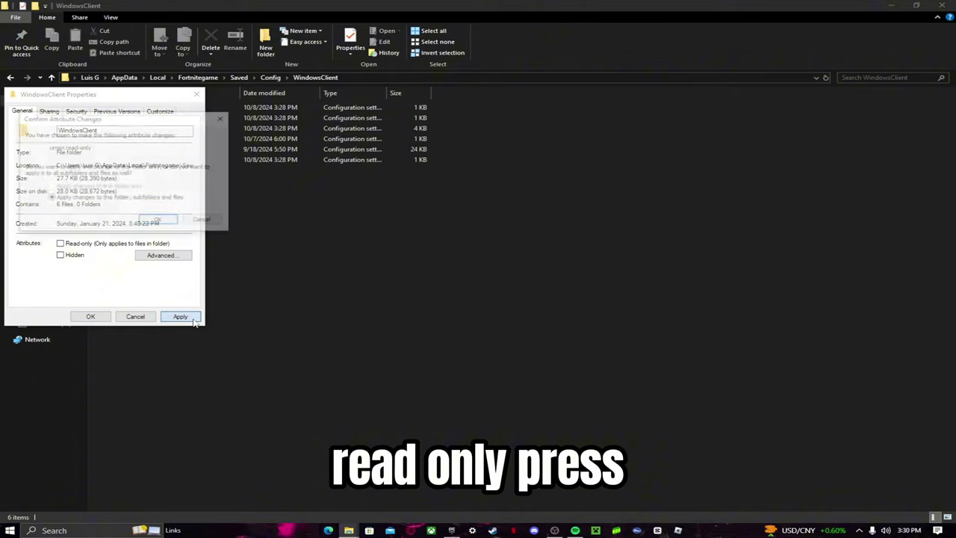
left_click(159, 222)
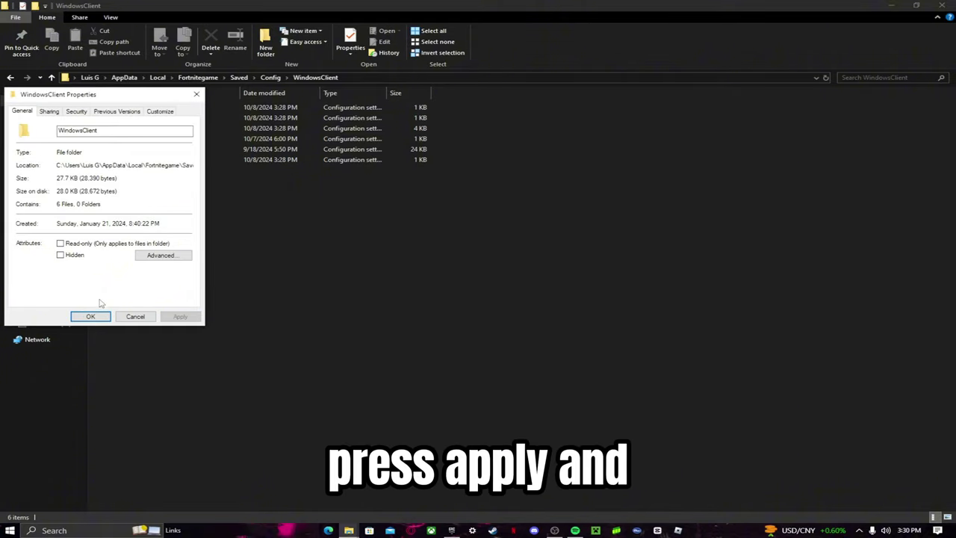
left_click(90, 316)
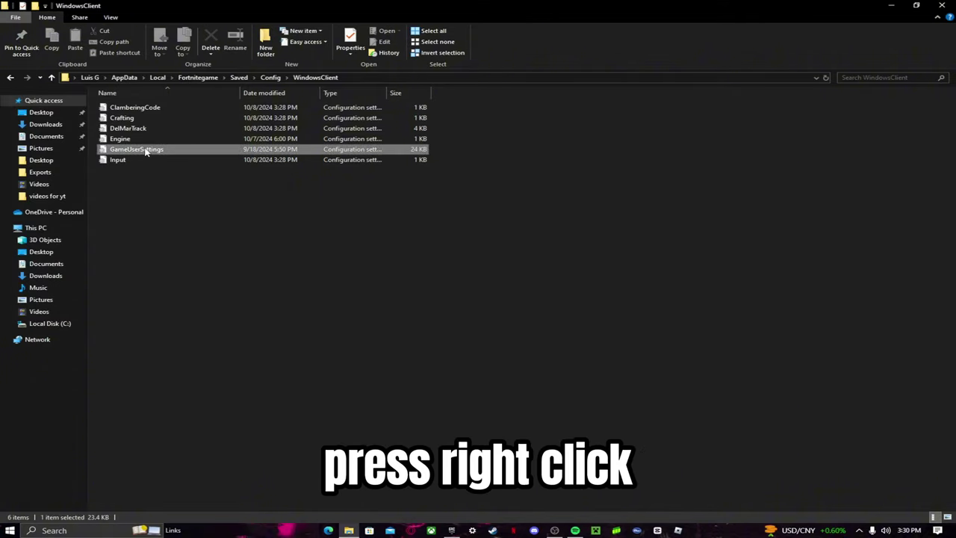
Open the GameUserSettings file in Notepad and locate the LastUserConfirmedResolutionSize lines.
right_click(145, 150)
mouse_move(269, 233)
left_click(327, 235)
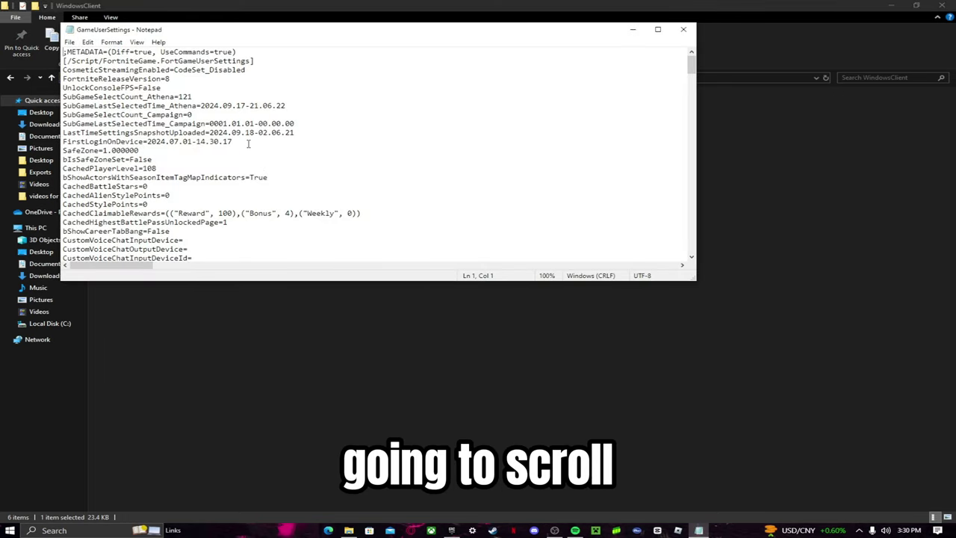
scroll(247, 142, "down", 15)
scroll(247, 142, "down", 15)
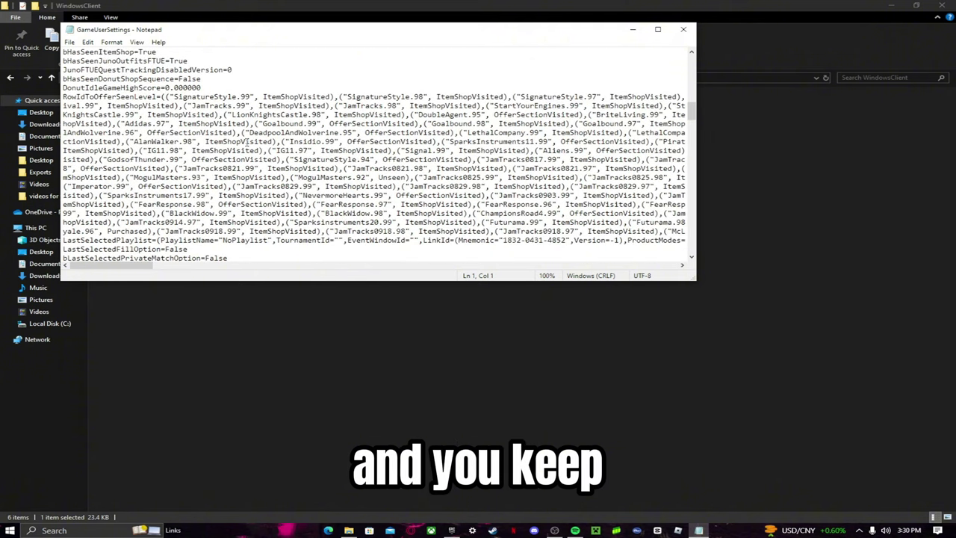
scroll(248, 146, "down", 15)
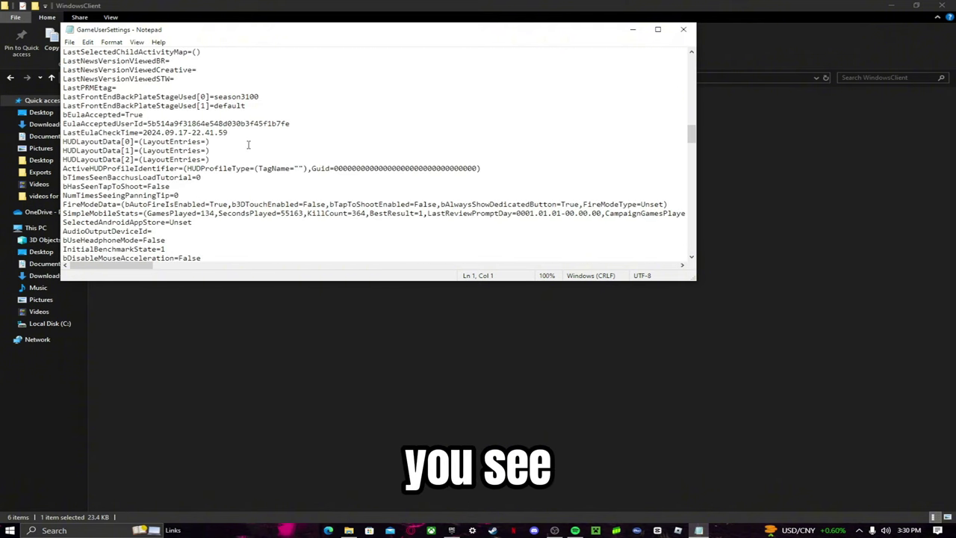
scroll(248, 150, "down", 2)
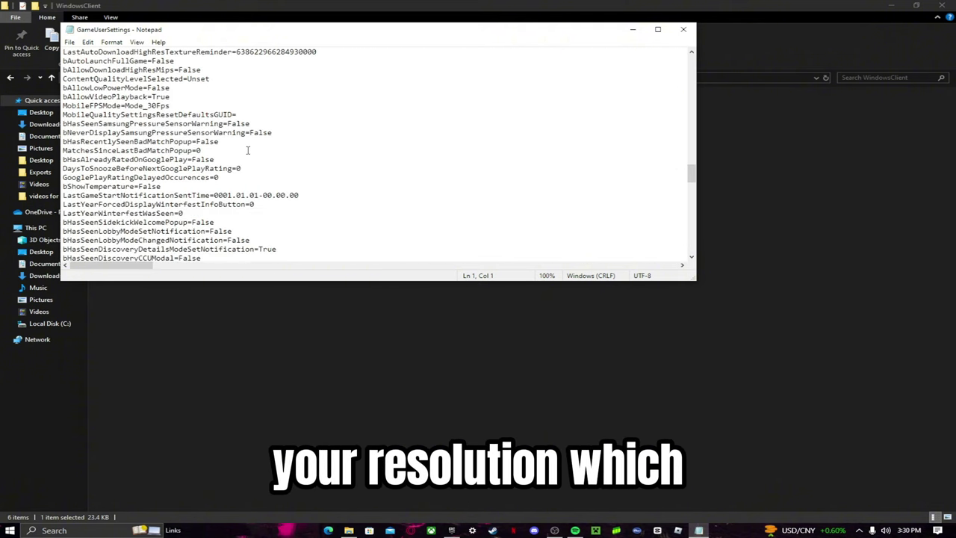
scroll(248, 152, "down", 4)
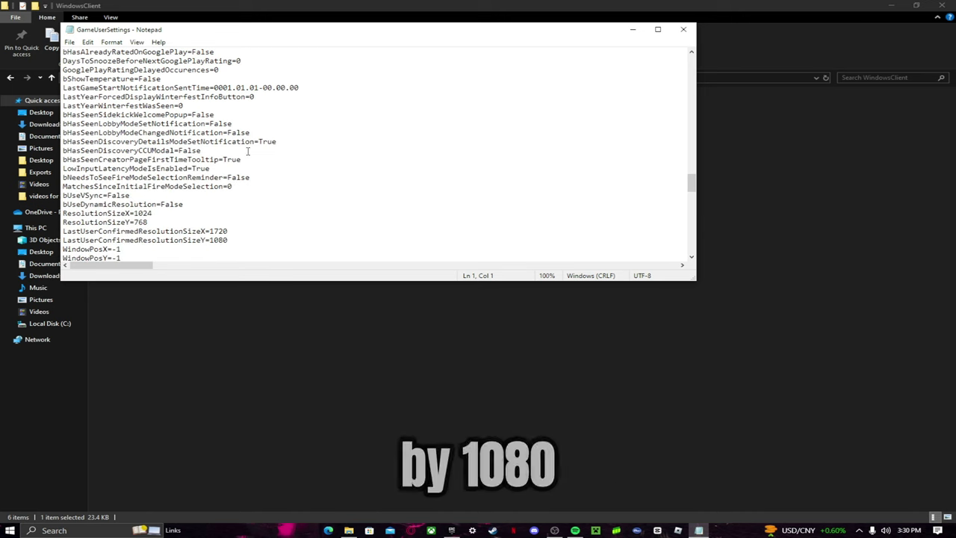
Set LastUserConfirmedResolutionSizeX to 1920.
left_click(219, 204)
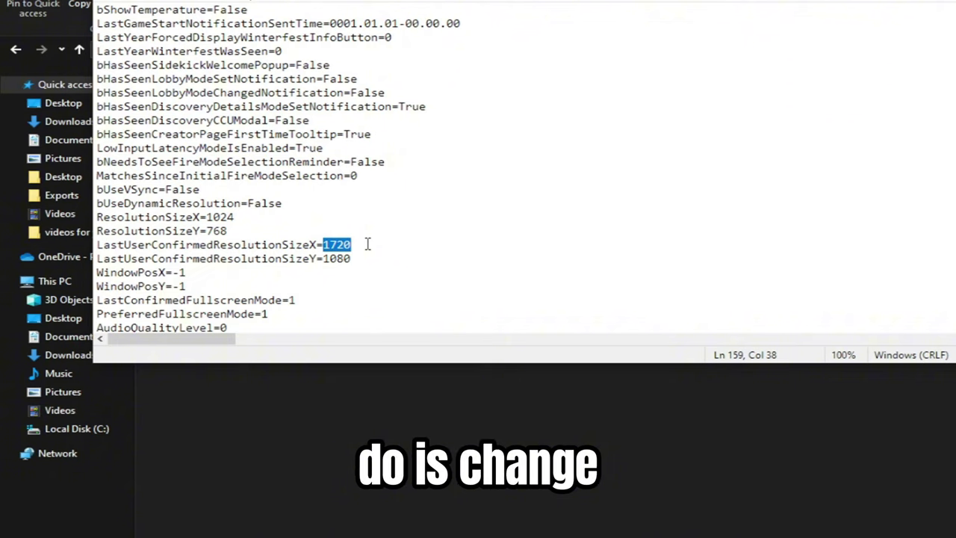
key("BackSpace")
type("1920")
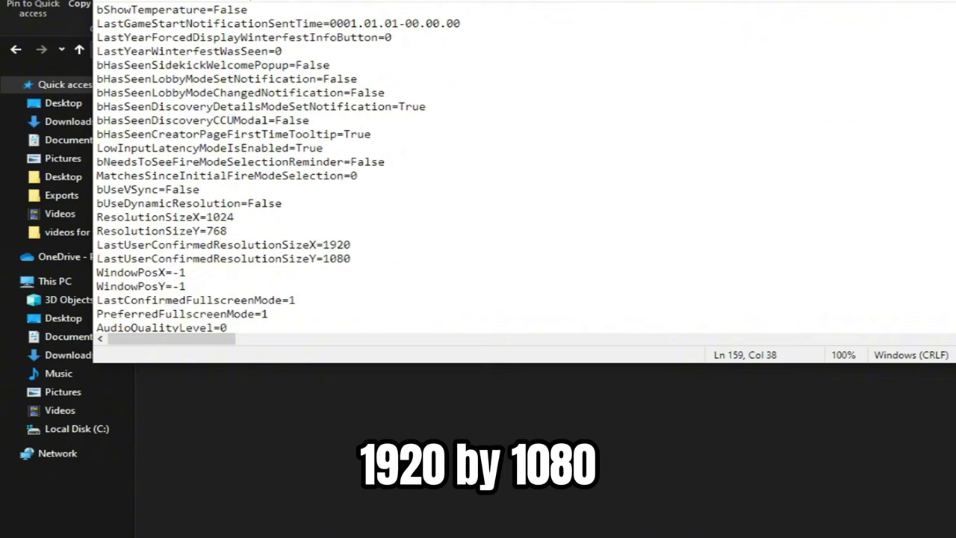
Set LastUserConfirmedResolutionSizeX to 1720, then save and close the GameUserSettings file.
key("BackSpace")
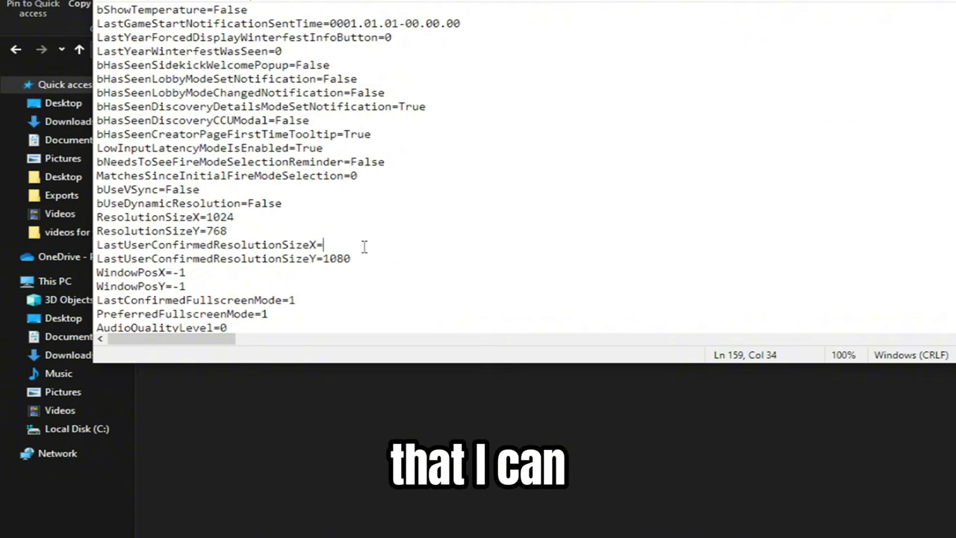
key("BackSpace")
key("BackSpace")
key("BackSpace")
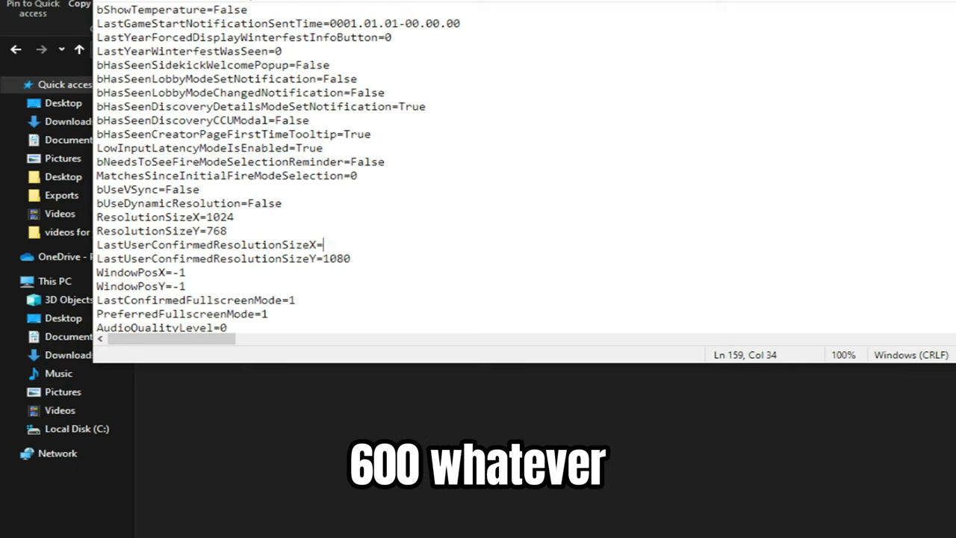
type("1720")
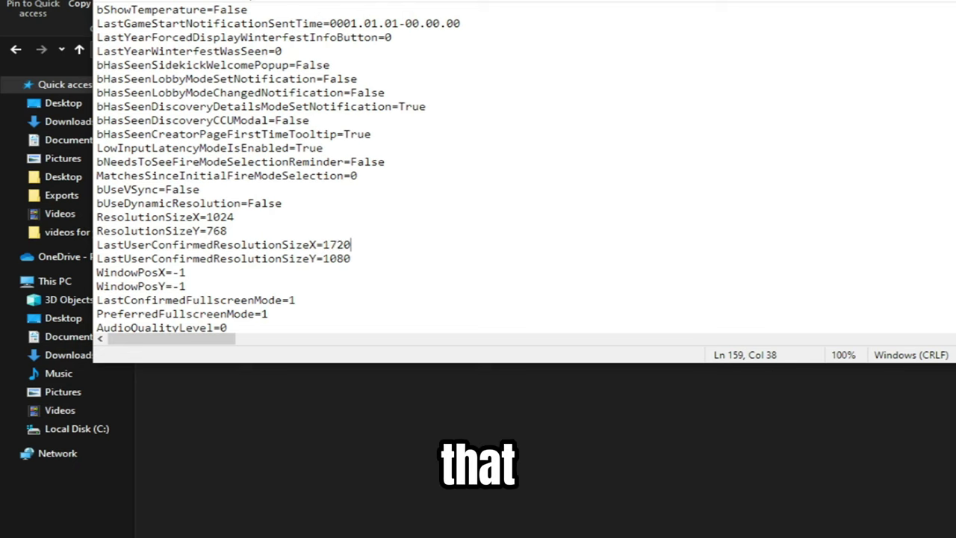
left_click(107, 19)
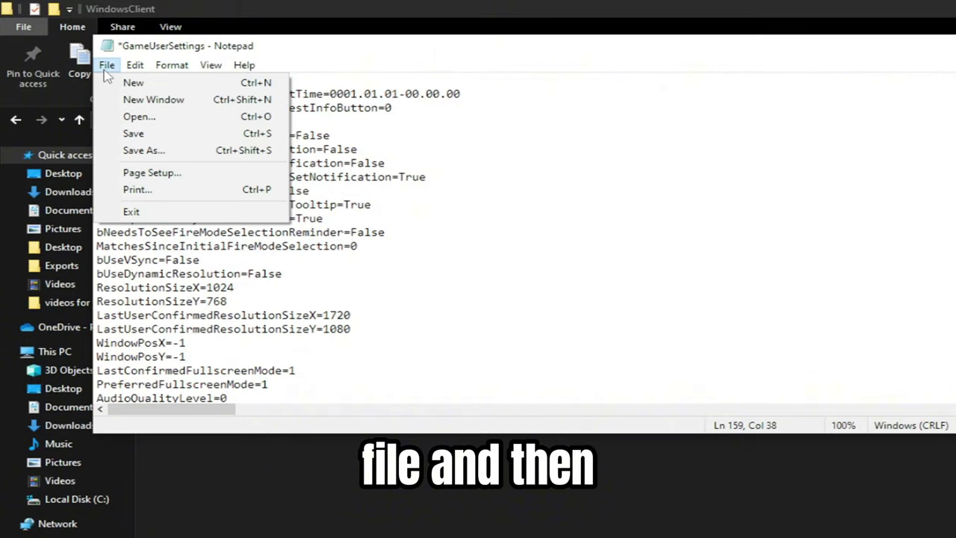
left_click(129, 135)
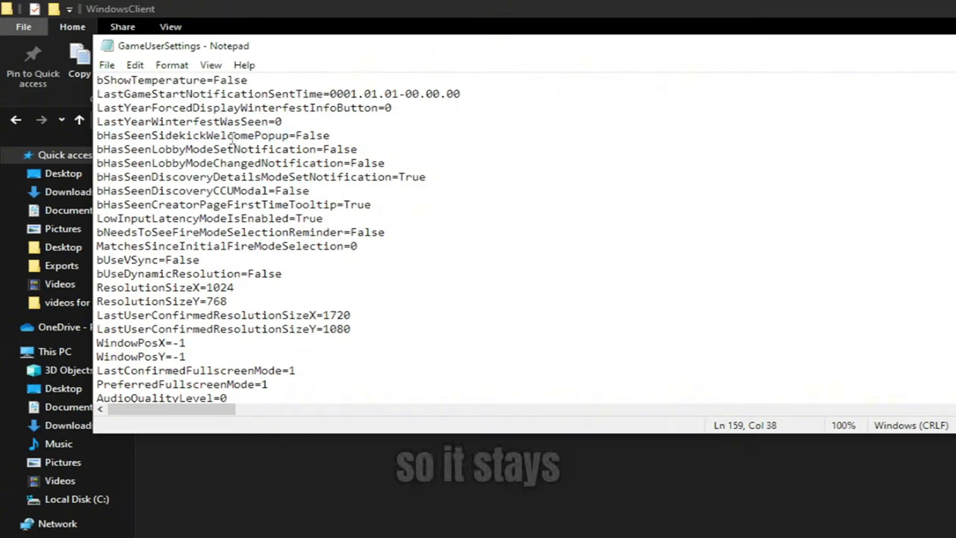
left_click(949, 45)
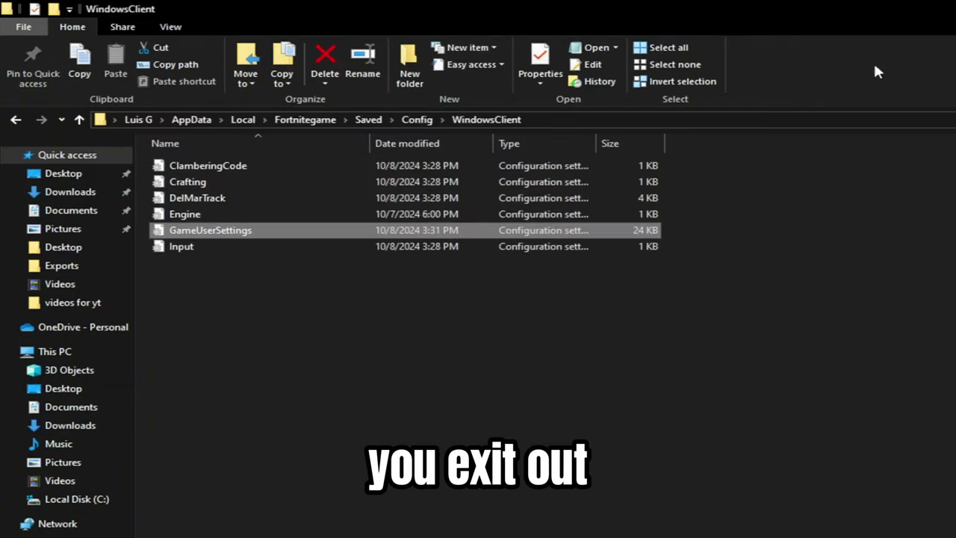
Turn on the Read-only attribute in the GameUserSettings file's properties and apply it.
right_click(250, 228)
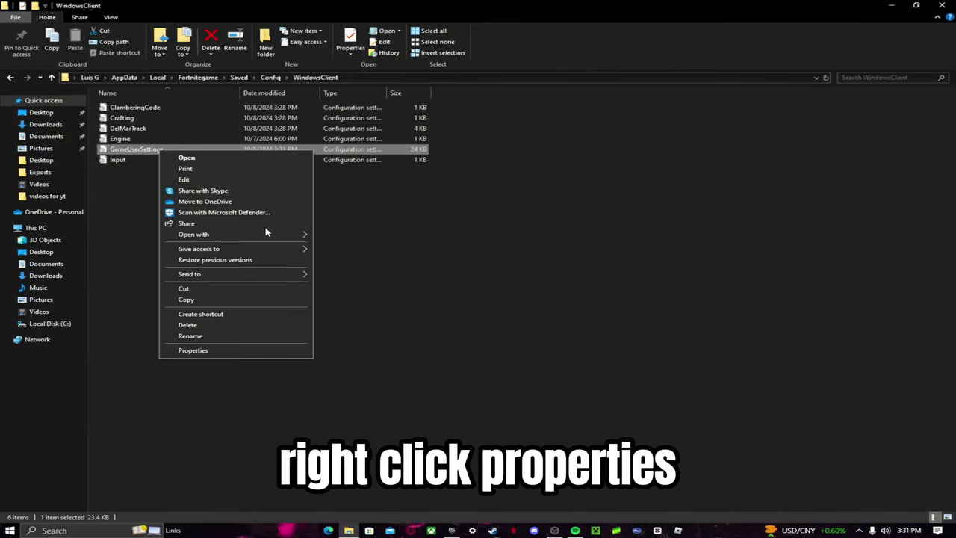
left_click(193, 350)
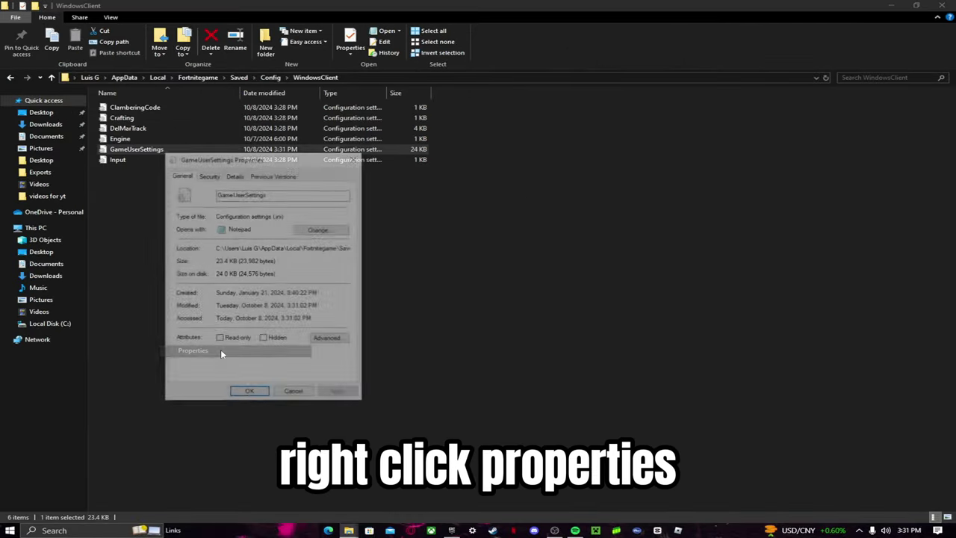
left_click(219, 339)
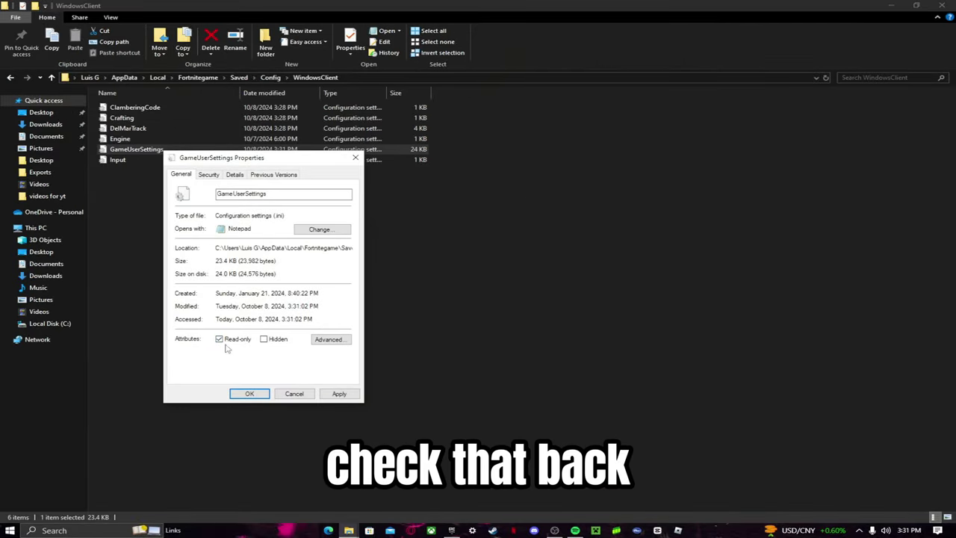
left_click(338, 394)
left_click(249, 394)
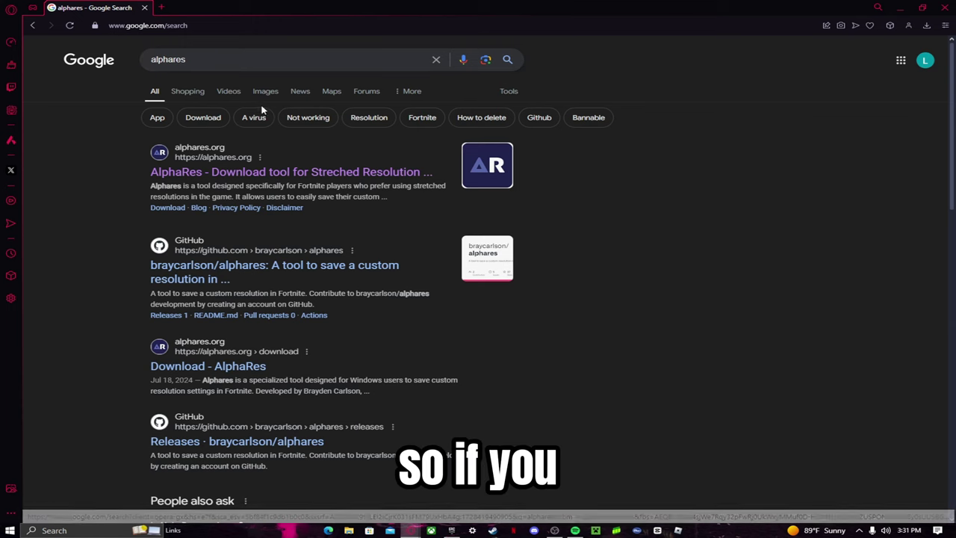
Open the alphares.org site from the Google results for alphares and download alphares_x64.exe from its download page.
double_click(201, 61)
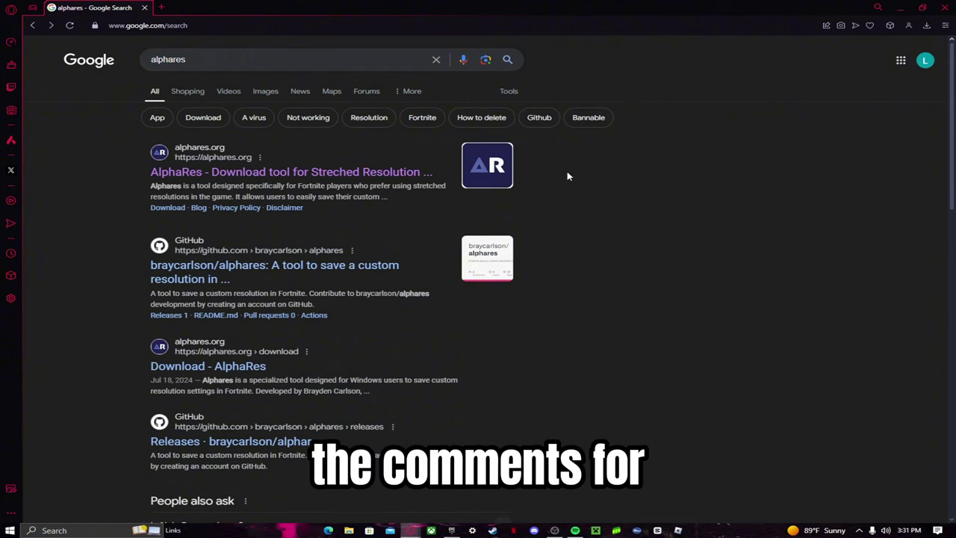
left_click(309, 172)
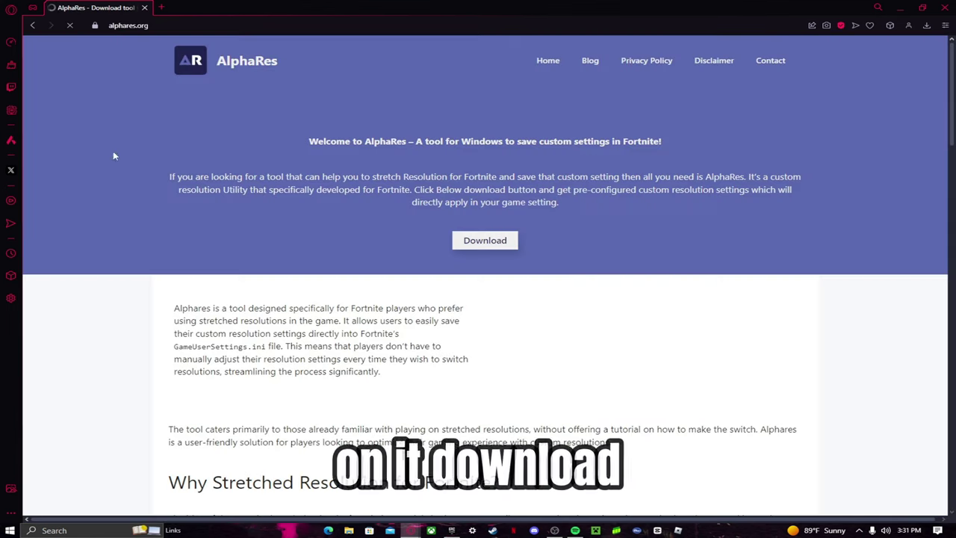
left_click(491, 241)
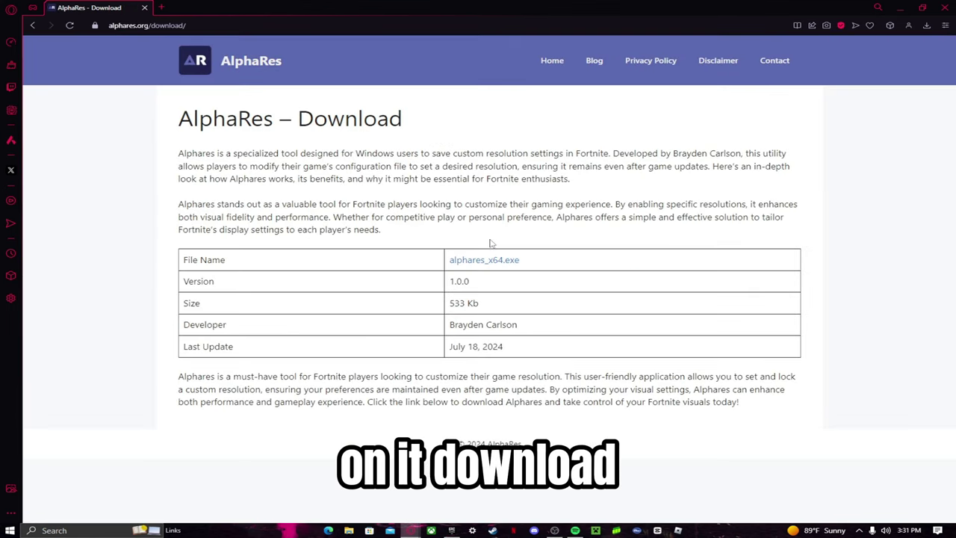
left_click(495, 261)
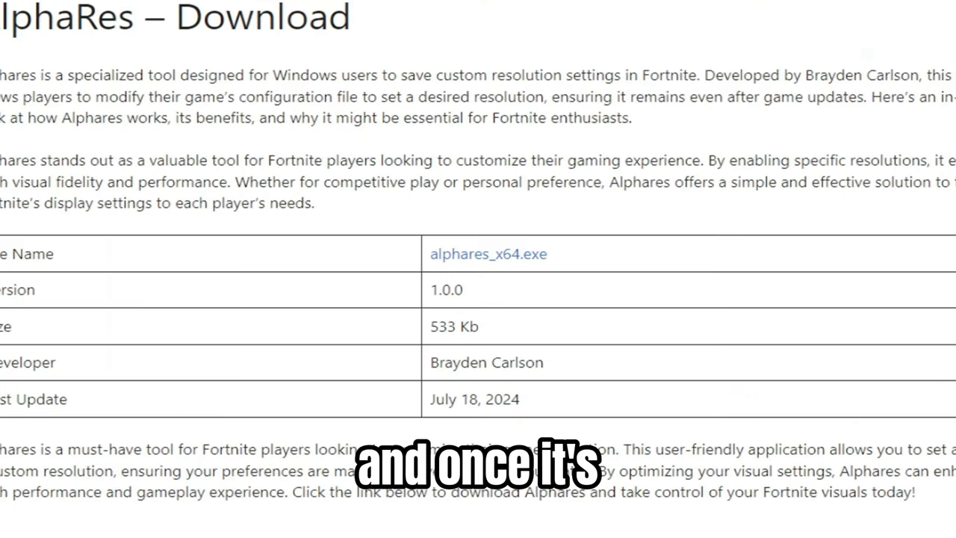
In the alphares tool, set the resolution width to 1720 and the height to 1080.
left_click_drag(440, 187, 456, 177)
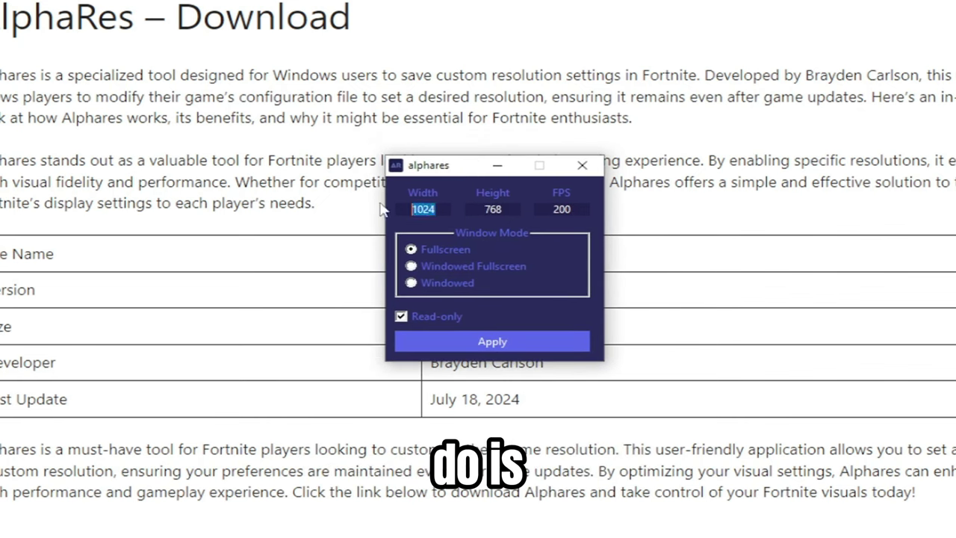
type("1720")
double_click(502, 210)
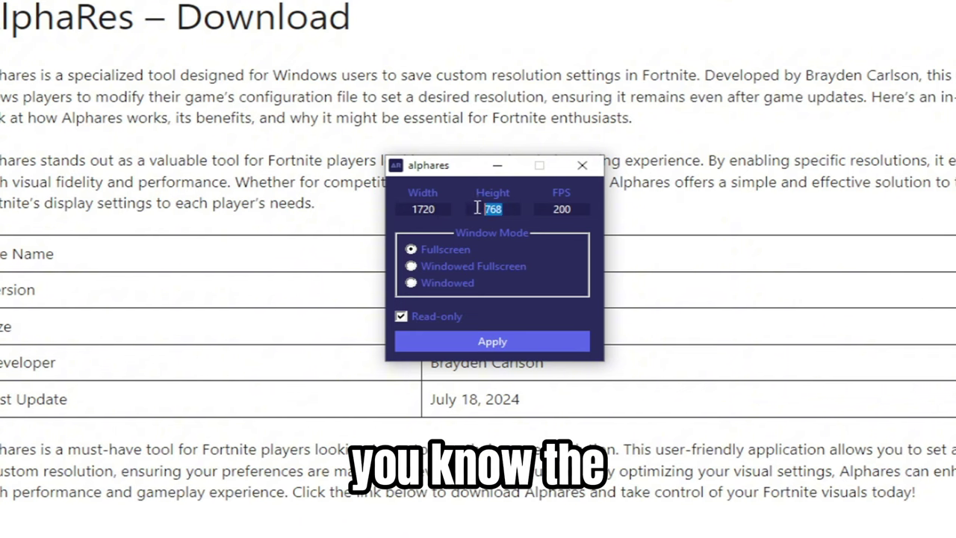
type("1080")
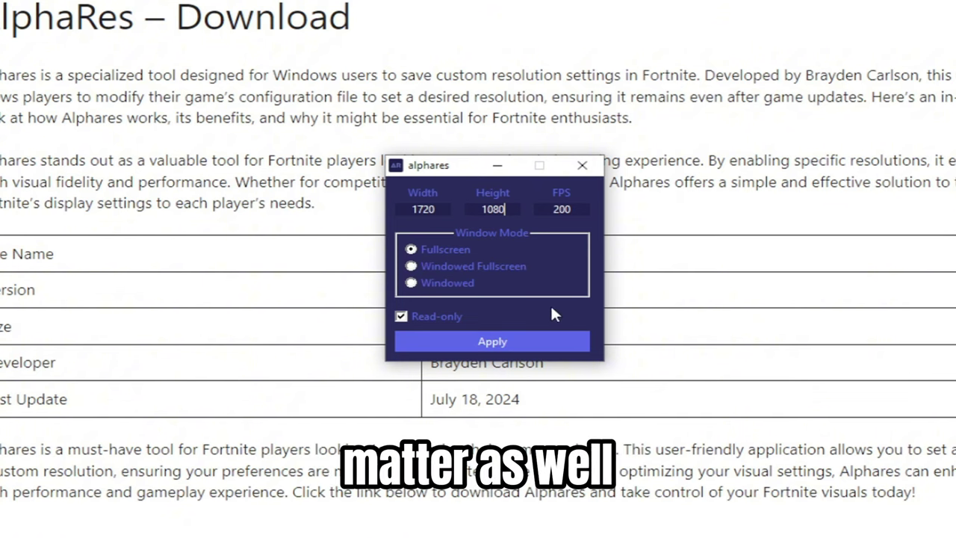
Set the FPS to 200, apply the alphares settings and dismiss the confirmation message.
left_click_drag(553, 209, 593, 208)
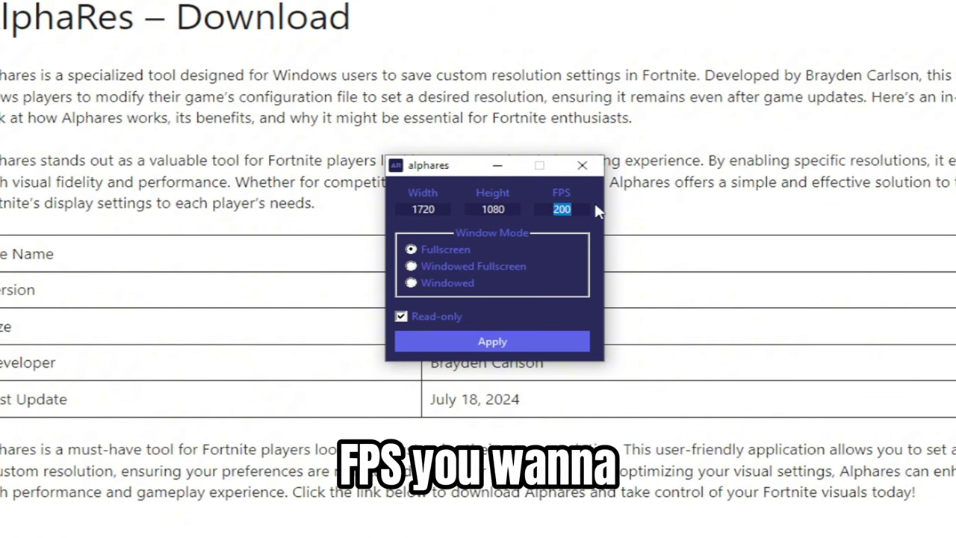
key("BackSpace")
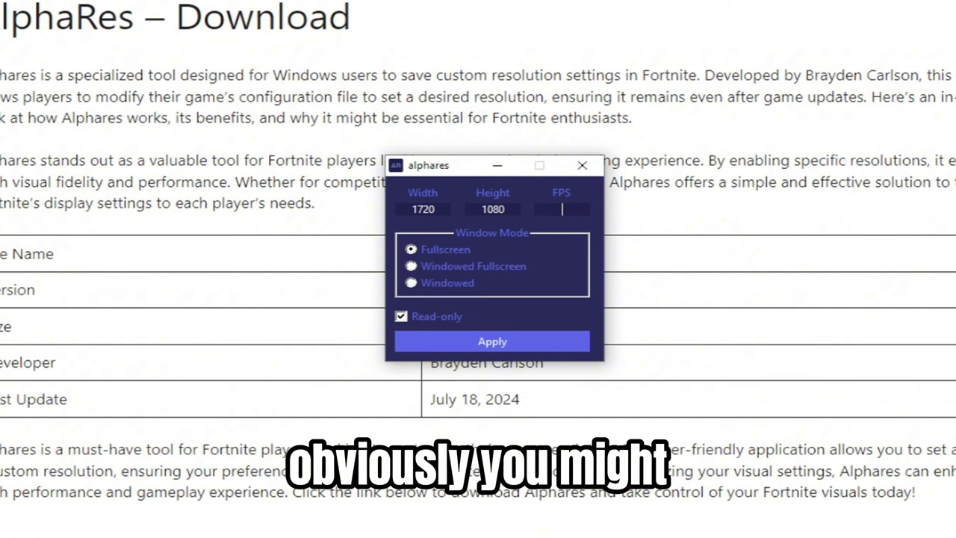
type("200")
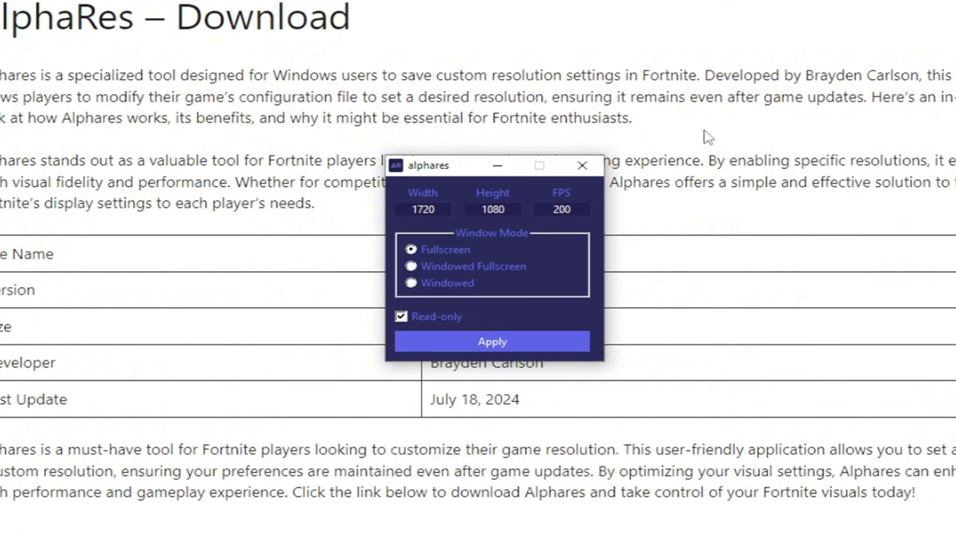
left_click(553, 342)
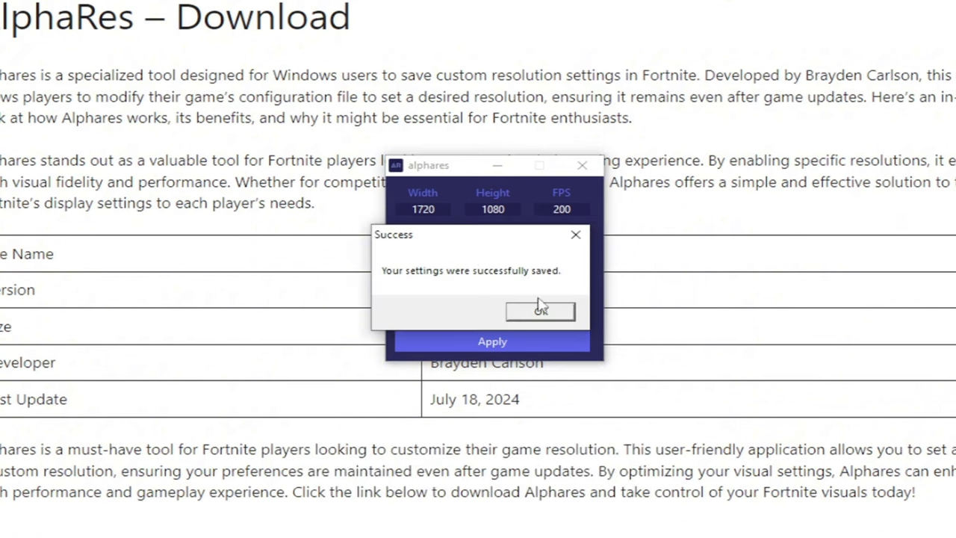
left_click(542, 311)
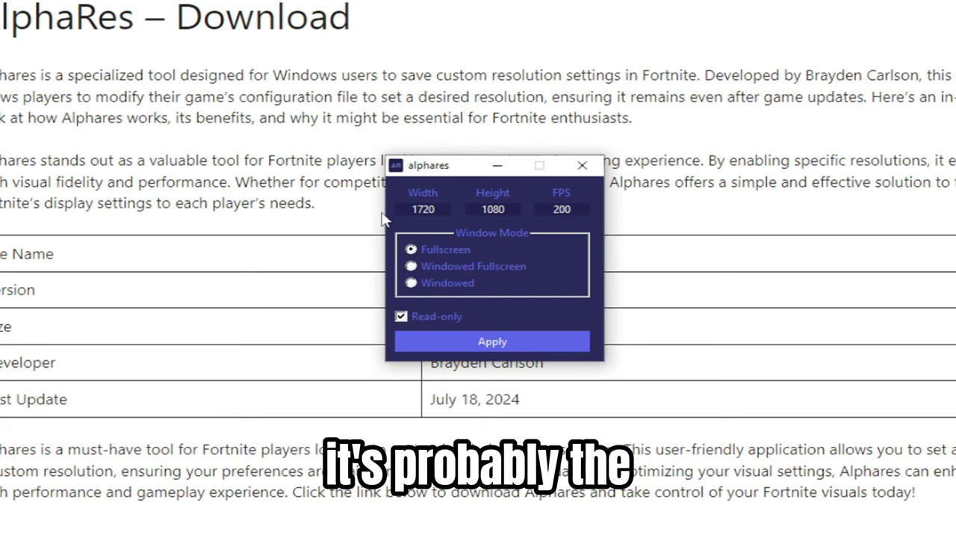